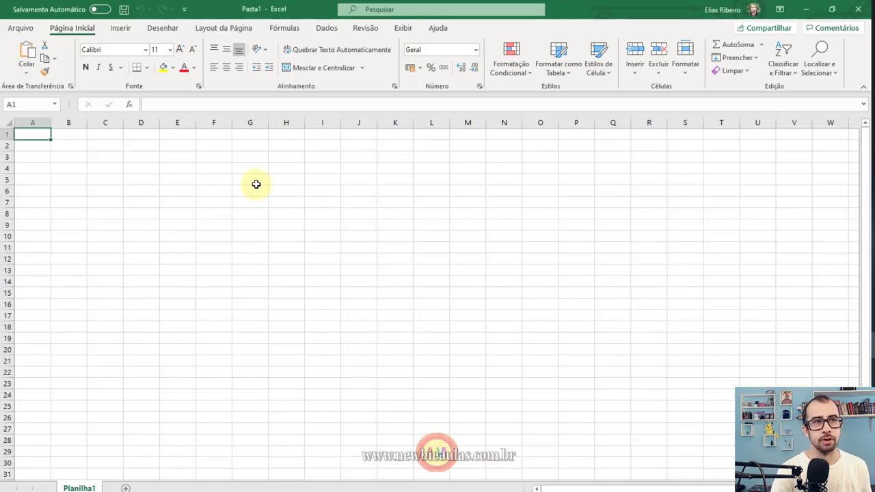
Return to cell A1 and open the Plano de Fundo picture chooser from Layout da Página
{"action": "left_click", "coordinate": [192, 183]}
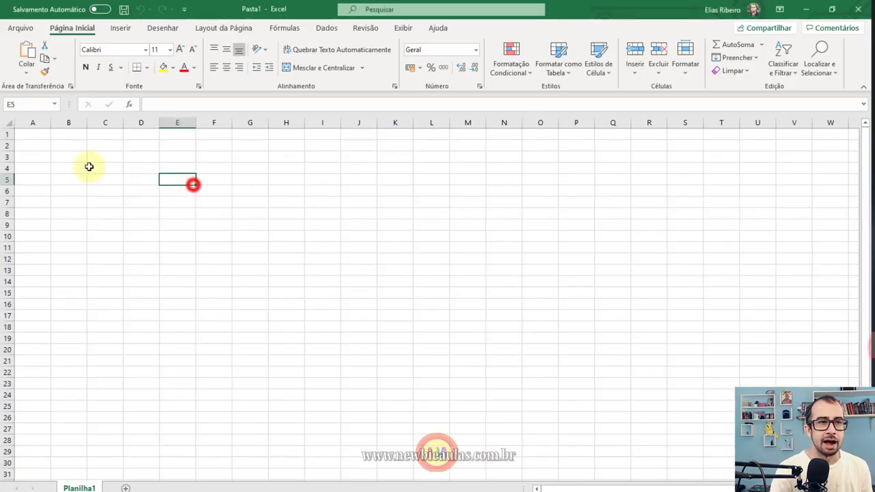
{"action": "left_click", "coordinate": [56, 165]}
{"action": "left_click", "coordinate": [41, 147]}
{"action": "left_click", "coordinate": [33, 134]}
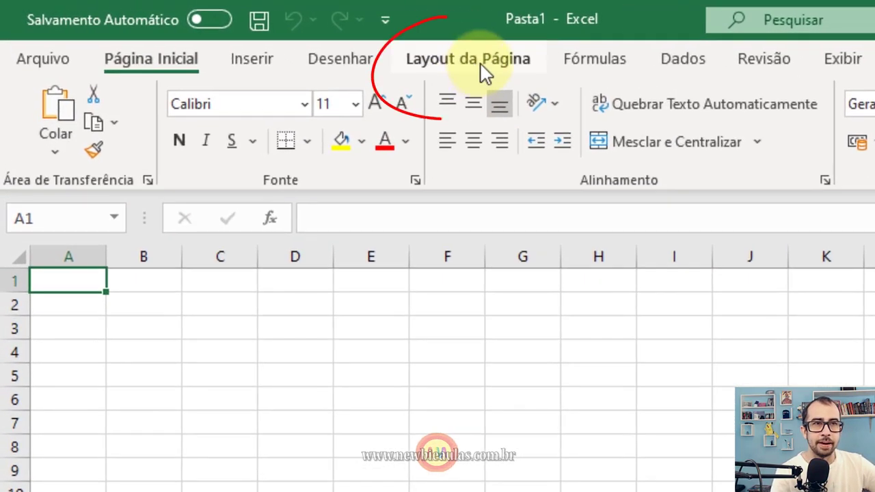
{"action": "left_click", "coordinate": [483, 69]}
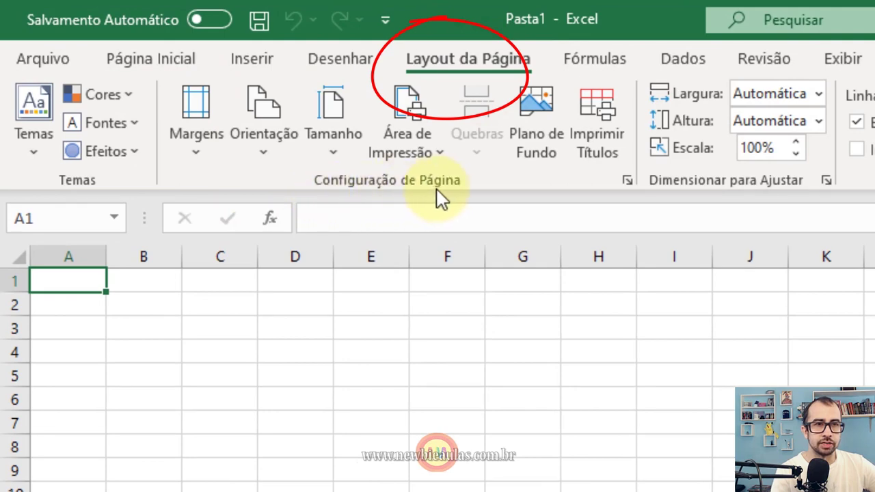
{"action": "left_click", "coordinate": [545, 128]}
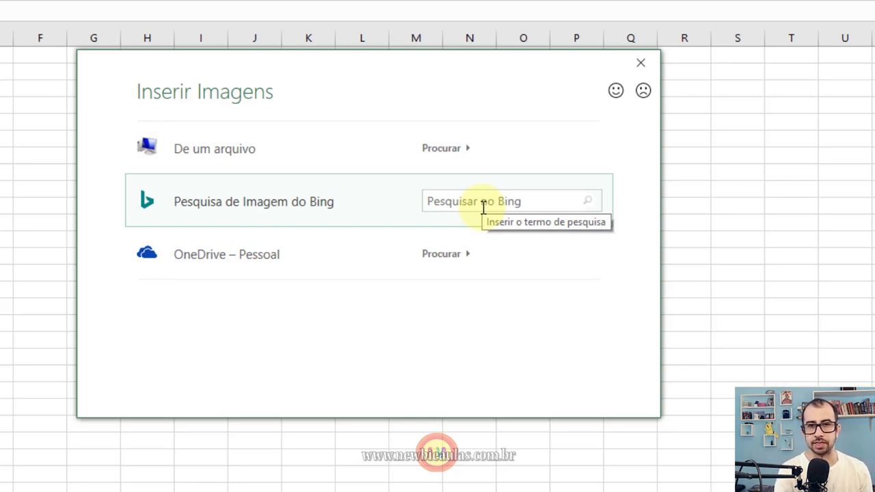
Search Bing images for 'nuvens' and browse the results
{"action": "left_click", "coordinate": [483, 202]}
{"action": "type", "text": "nuvens"}
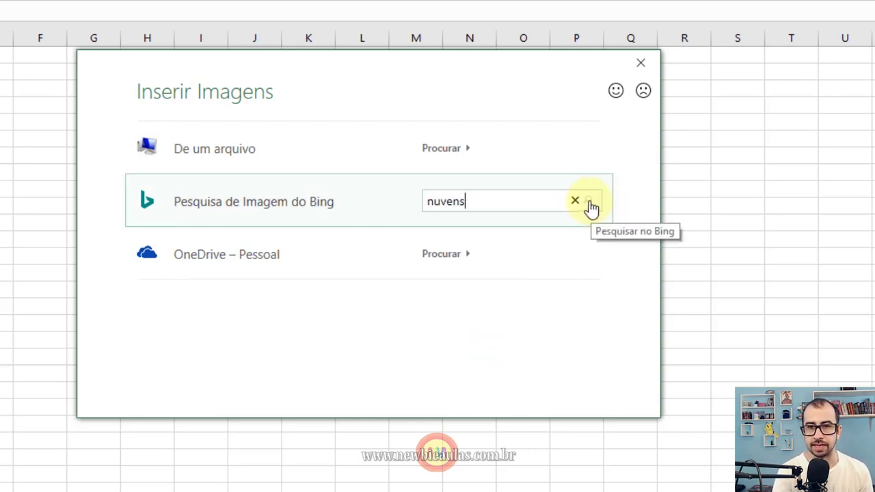
{"action": "left_click", "coordinate": [589, 202]}
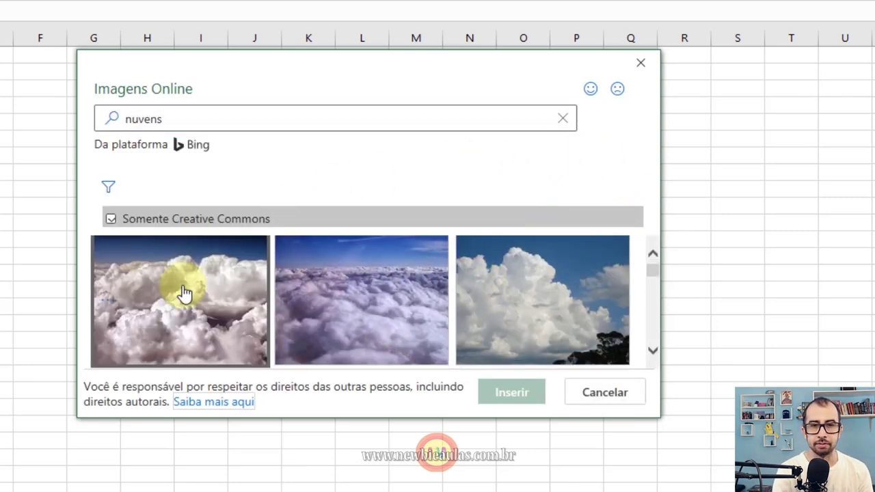
{"action": "scroll", "coordinate": [182, 293], "scroll_direction": "down", "scroll_amount": 3}
{"action": "scroll", "coordinate": [427, 299], "scroll_direction": "down", "scroll_amount": 3}
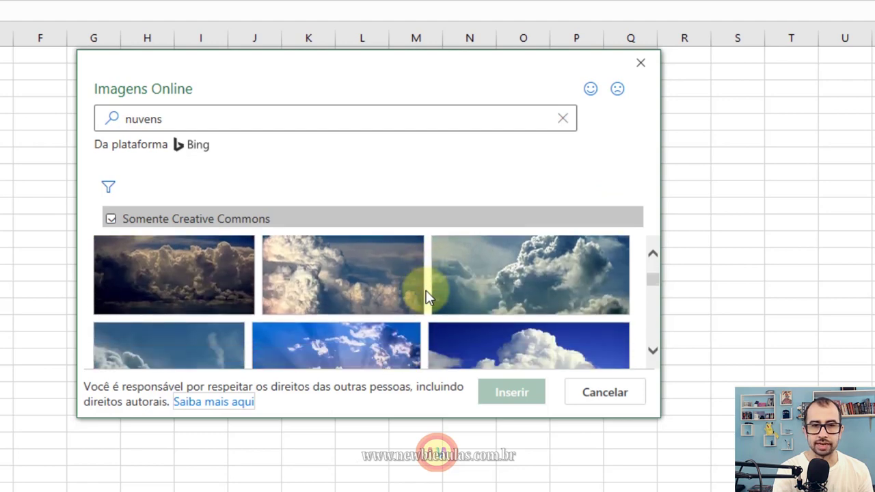
{"action": "scroll", "coordinate": [459, 307], "scroll_direction": "up", "scroll_amount": 1}
{"action": "scroll", "coordinate": [460, 307], "scroll_direction": "down", "scroll_amount": 2}
{"action": "scroll", "coordinate": [462, 307], "scroll_direction": "down", "scroll_amount": 2}
{"action": "scroll", "coordinate": [462, 307], "scroll_direction": "down", "scroll_amount": 1}
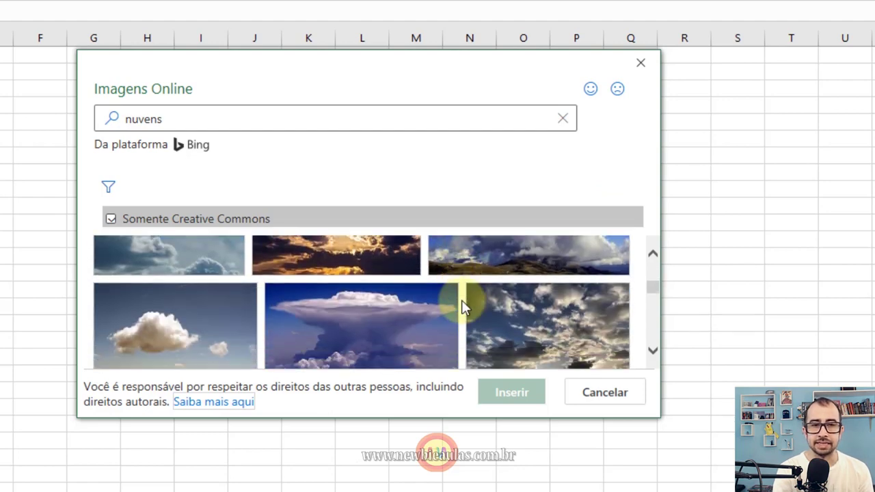
{"action": "scroll", "coordinate": [462, 307], "scroll_direction": "down", "scroll_amount": 2}
{"action": "scroll", "coordinate": [462, 307], "scroll_direction": "down", "scroll_amount": 2}
{"action": "scroll", "coordinate": [462, 307], "scroll_direction": "down", "scroll_amount": 2}
{"action": "scroll", "coordinate": [463, 308], "scroll_direction": "down", "scroll_amount": 2}
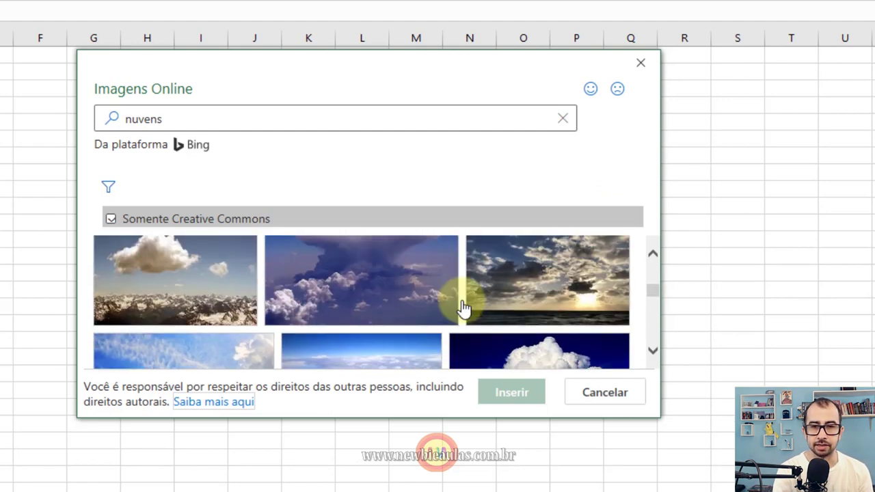
{"action": "scroll", "coordinate": [463, 307], "scroll_direction": "down", "scroll_amount": 2}
{"action": "scroll", "coordinate": [463, 308], "scroll_direction": "down", "scroll_amount": 2}
{"action": "scroll", "coordinate": [463, 308], "scroll_direction": "down", "scroll_amount": 2}
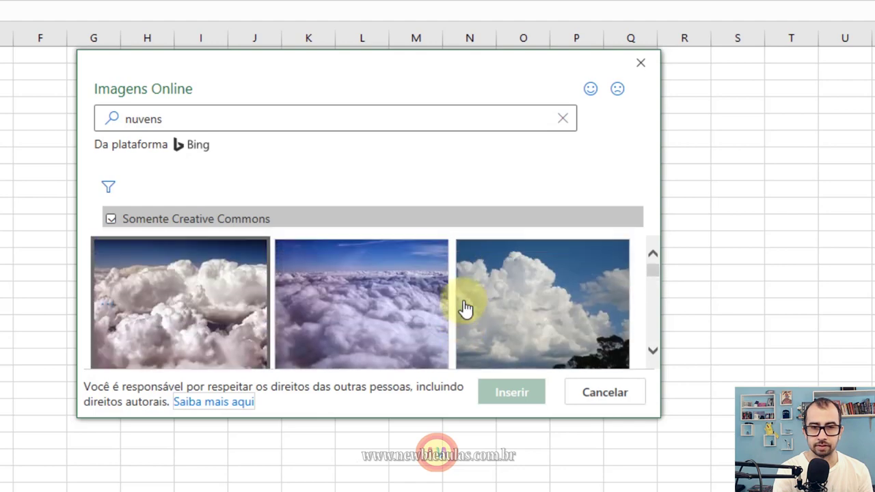
Insert the sea-of-clouds photo as the worksheet background
{"action": "left_click", "coordinate": [361, 298]}
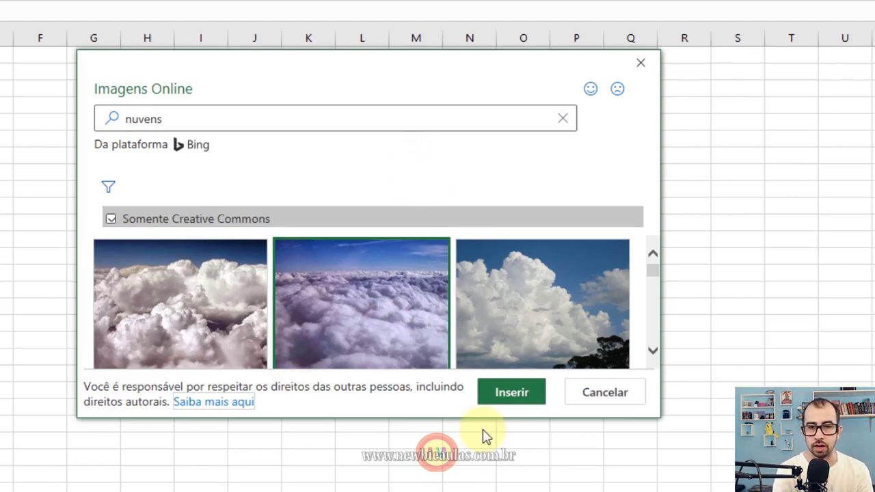
{"action": "left_click", "coordinate": [539, 396]}
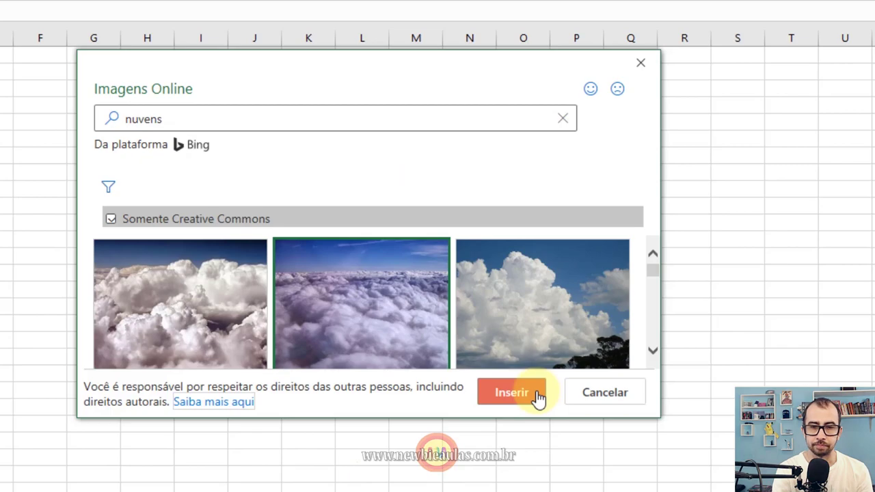
{"action": "left_click", "coordinate": [538, 395]}
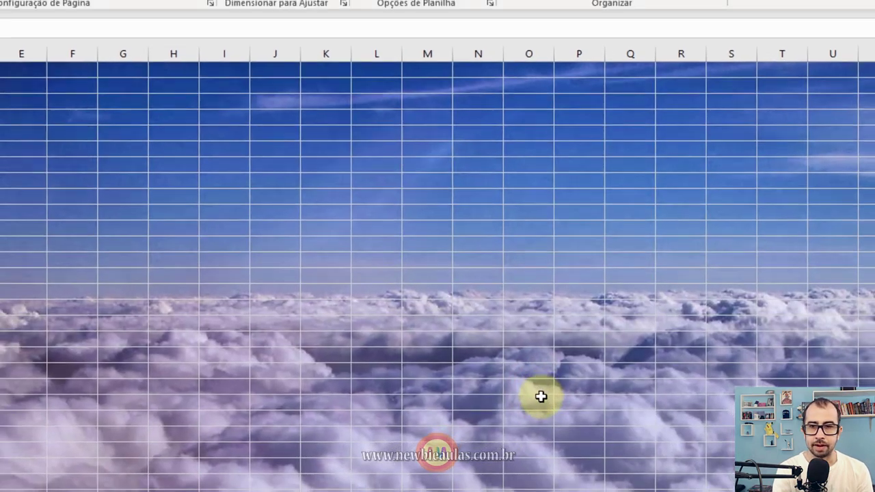
{"action": "scroll", "coordinate": [567, 389], "scroll_direction": "up", "scroll_amount": 10}
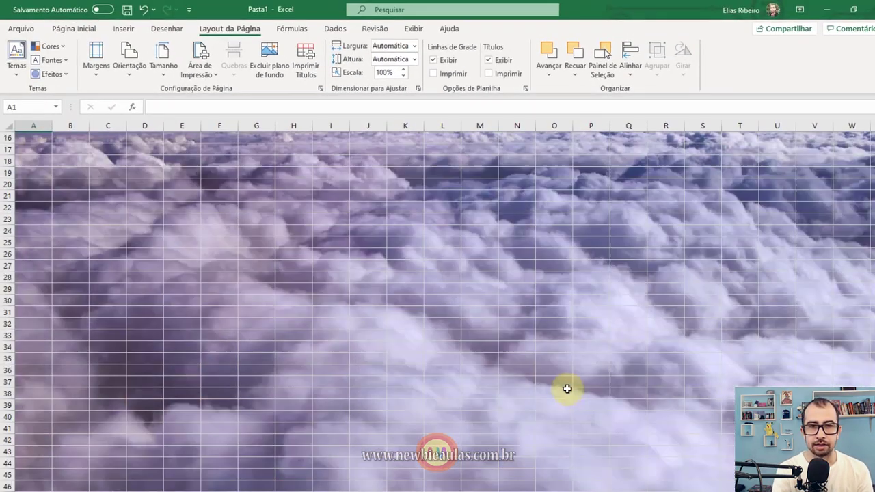
{"action": "scroll", "coordinate": [566, 388], "scroll_direction": "up", "scroll_amount": 5}
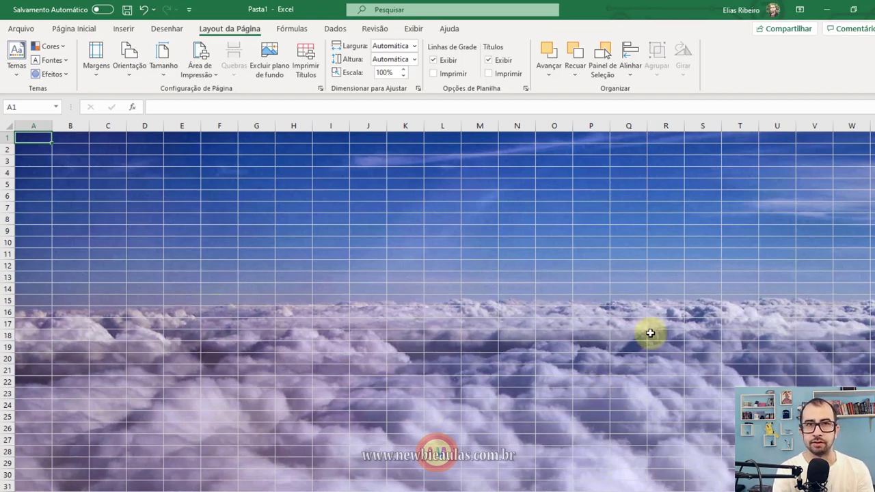
{"action": "scroll", "coordinate": [649, 335], "scroll_direction": "down", "scroll_amount": 6}
{"action": "scroll", "coordinate": [622, 351], "scroll_direction": "down", "scroll_amount": 7}
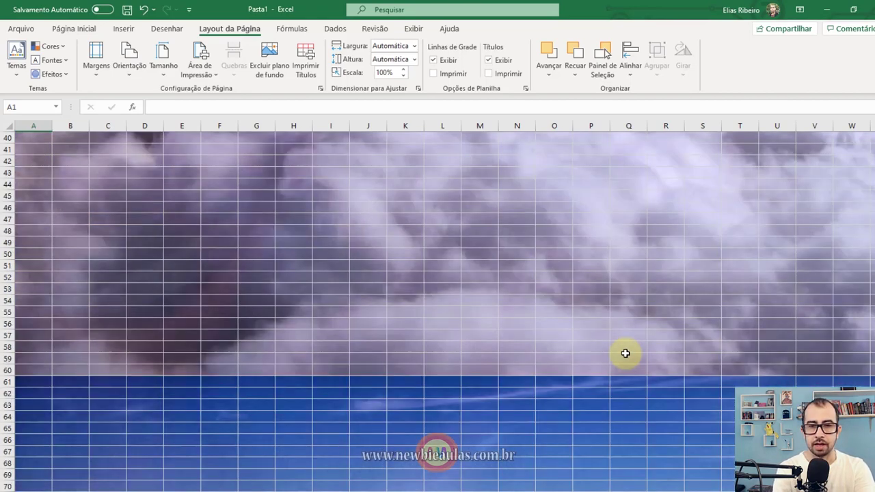
{"action": "scroll", "coordinate": [394, 225], "scroll_direction": "down", "scroll_amount": 4}
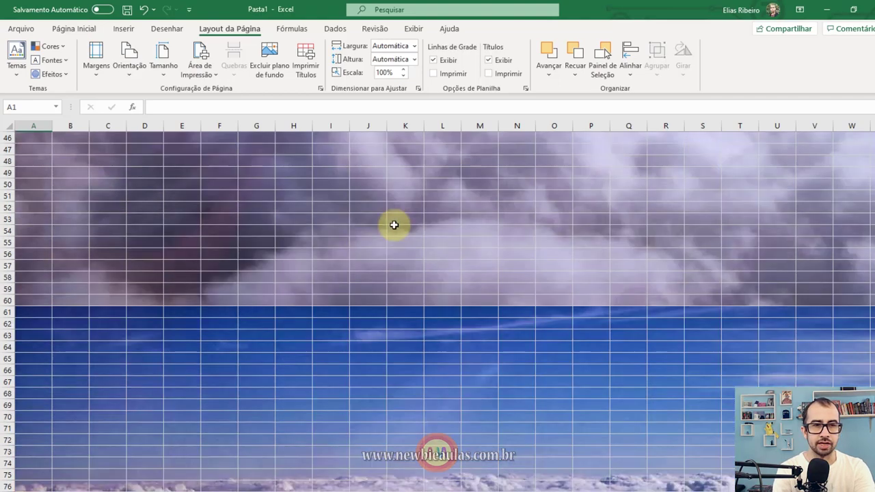
{"action": "scroll", "coordinate": [393, 225], "scroll_direction": "down", "scroll_amount": 1}
{"action": "scroll", "coordinate": [394, 225], "scroll_direction": "down", "scroll_amount": 6}
{"action": "scroll", "coordinate": [394, 225], "scroll_direction": "down", "scroll_amount": 5}
{"action": "scroll", "coordinate": [424, 239], "scroll_direction": "down", "scroll_amount": 6}
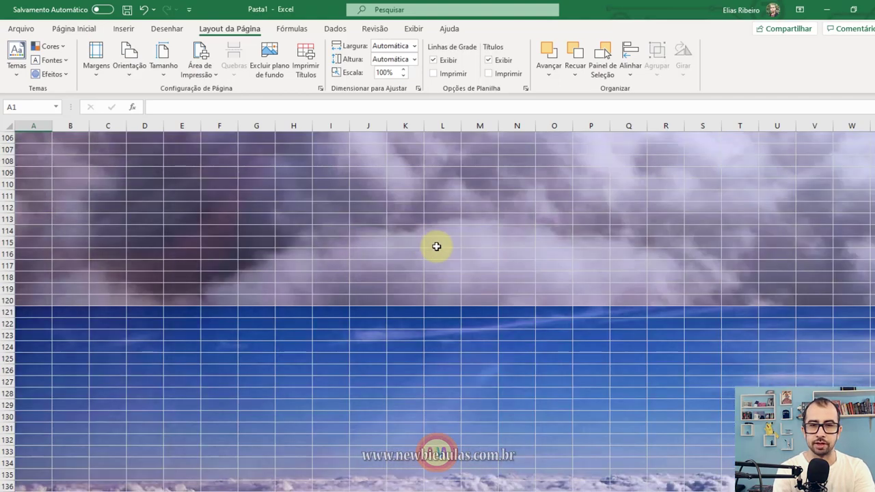
{"action": "scroll", "coordinate": [520, 342], "scroll_direction": "down", "scroll_amount": 7}
{"action": "scroll", "coordinate": [595, 486], "scroll_direction": "right", "scroll_amount": 1}
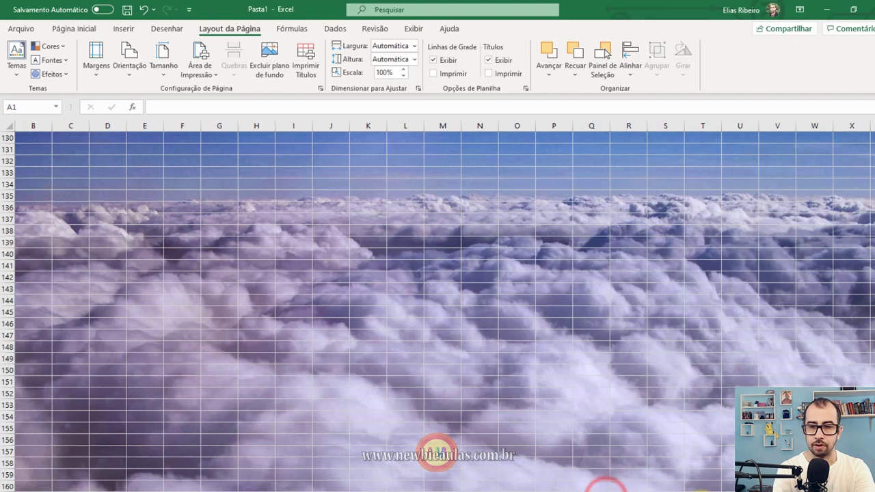
{"action": "scroll", "coordinate": [444, 306], "scroll_direction": "right", "scroll_amount": 1}
{"action": "scroll", "coordinate": [445, 307], "scroll_direction": "right", "scroll_amount": 2}
{"action": "scroll", "coordinate": [445, 307], "scroll_direction": "right", "scroll_amount": 6}
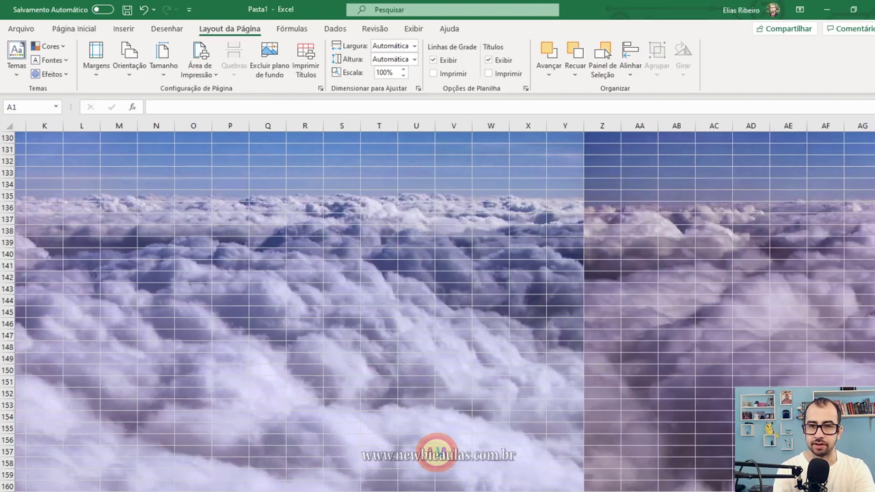
{"action": "scroll", "coordinate": [868, 328], "scroll_direction": "left", "scroll_amount": 10}
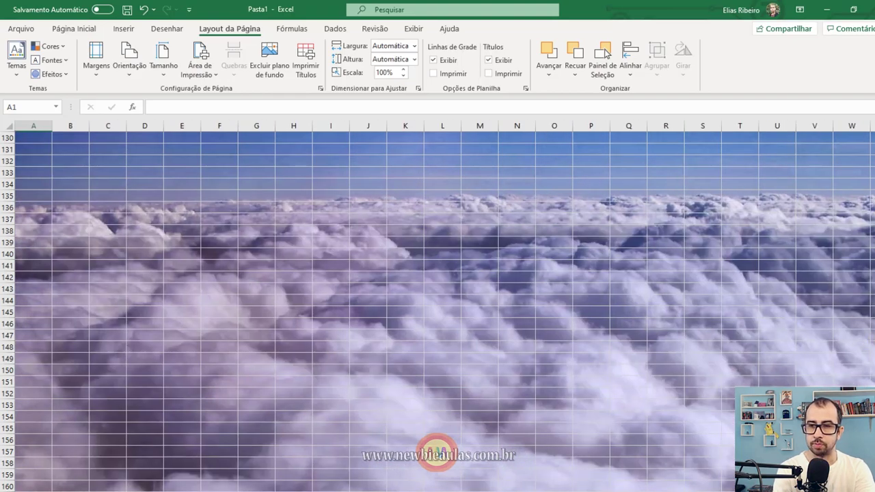
{"action": "scroll", "coordinate": [873, 298], "scroll_direction": "up", "scroll_amount": 9}
{"action": "scroll", "coordinate": [873, 298], "scroll_direction": "up", "scroll_amount": 1}
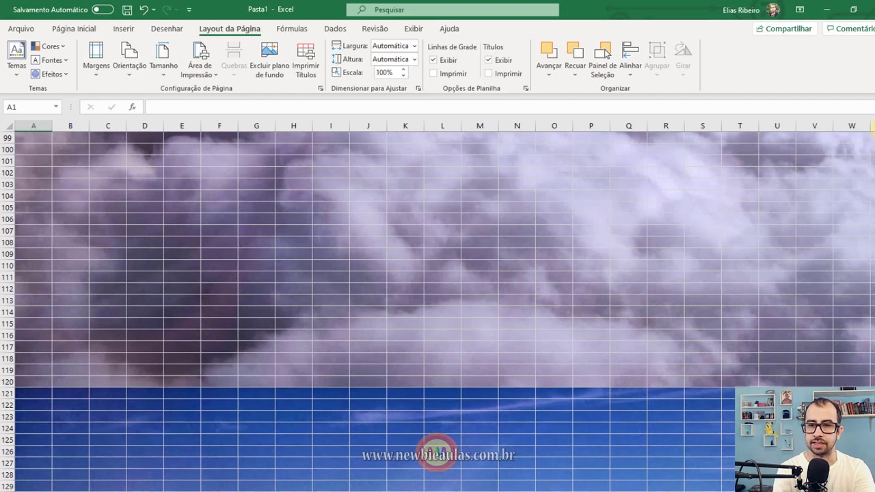
{"action": "scroll", "coordinate": [412, 340], "scroll_direction": "up", "scroll_amount": 1}
{"action": "scroll", "coordinate": [409, 323], "scroll_direction": "up", "scroll_amount": 2}
{"action": "scroll", "coordinate": [410, 327], "scroll_direction": "up", "scroll_amount": 9}
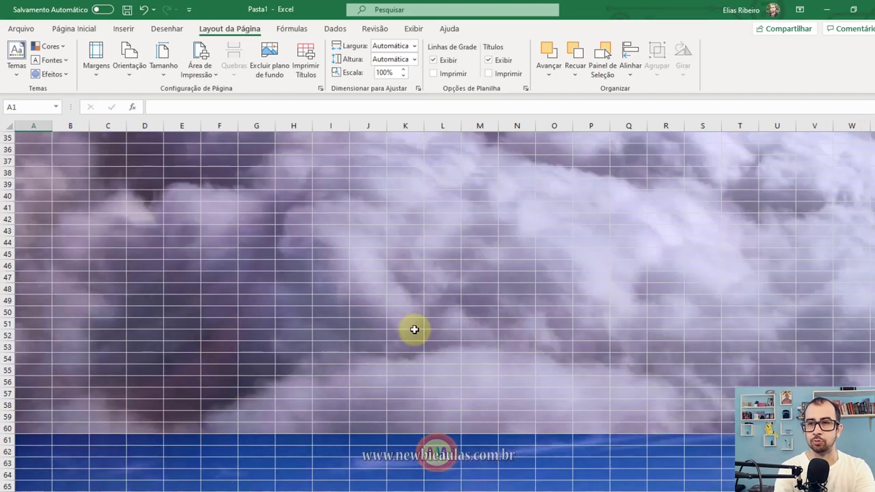
{"action": "scroll", "coordinate": [416, 330], "scroll_direction": "up", "scroll_amount": 4}
{"action": "left_click_drag", "start_coordinate": [871, 315], "coordinate": [871, 309]}
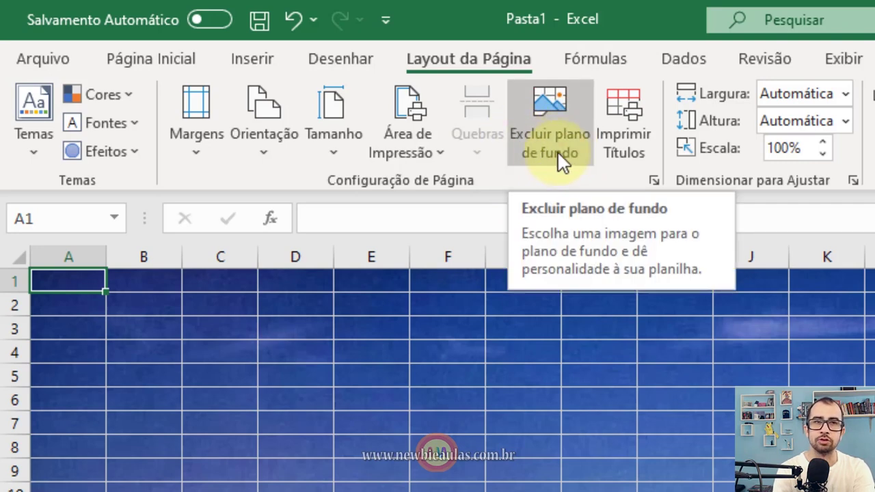
Delete the cloud background and set Untitled-2.jpg from the Desktop as the sheet background
{"action": "left_click", "coordinate": [564, 100]}
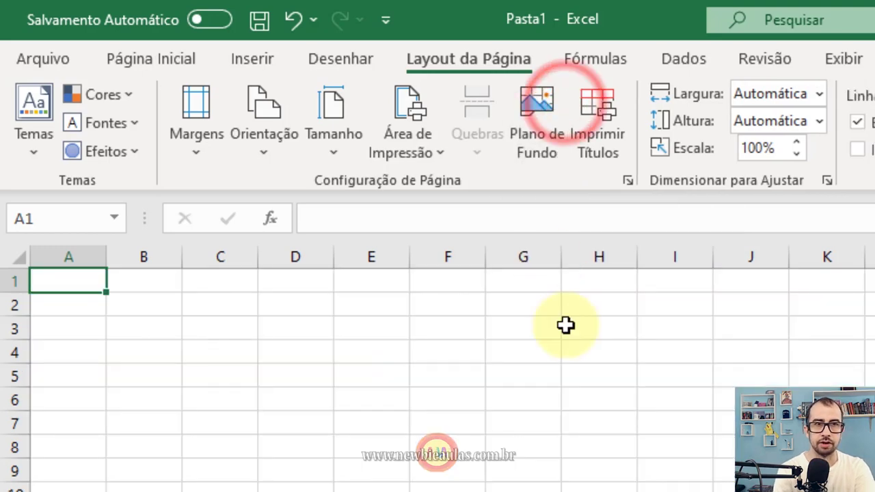
{"action": "left_click", "coordinate": [538, 100]}
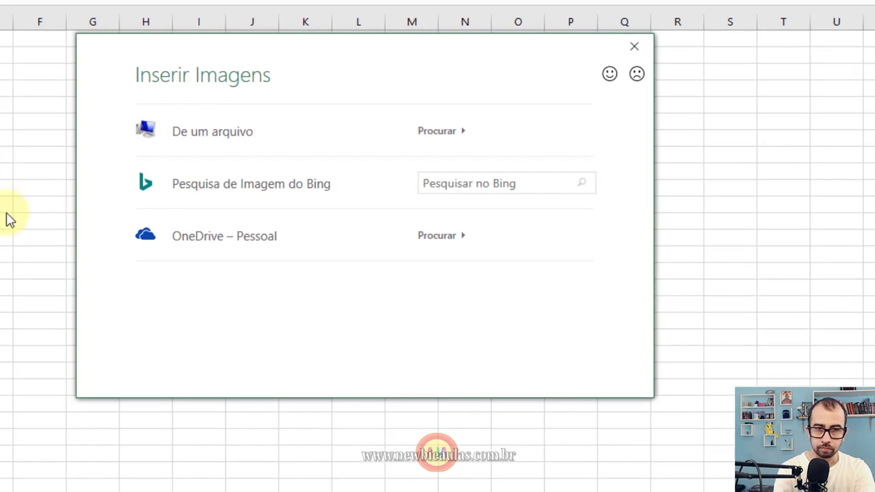
{"action": "left_click", "coordinate": [208, 139]}
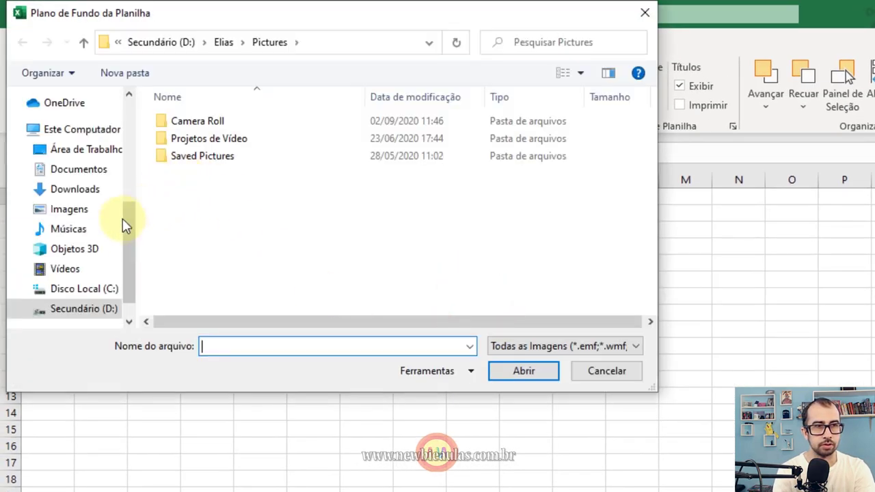
{"action": "left_click", "coordinate": [127, 227]}
{"action": "left_click", "coordinate": [103, 150]}
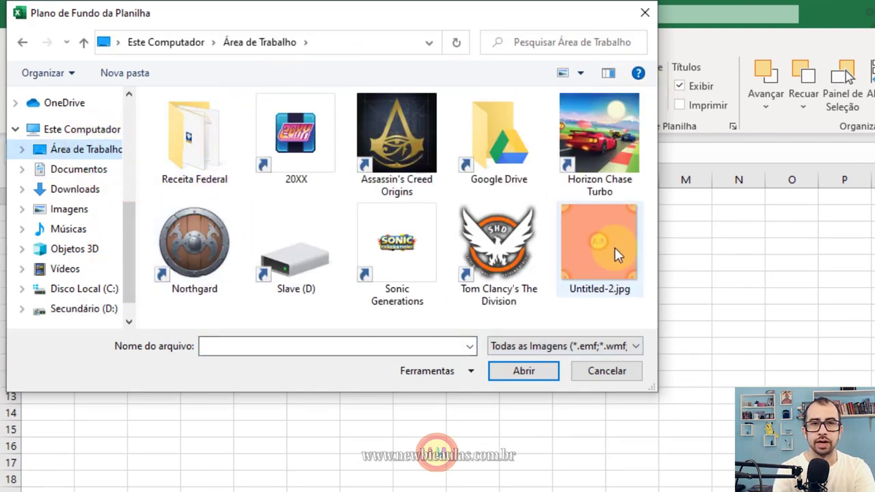
{"action": "left_click", "coordinate": [607, 250]}
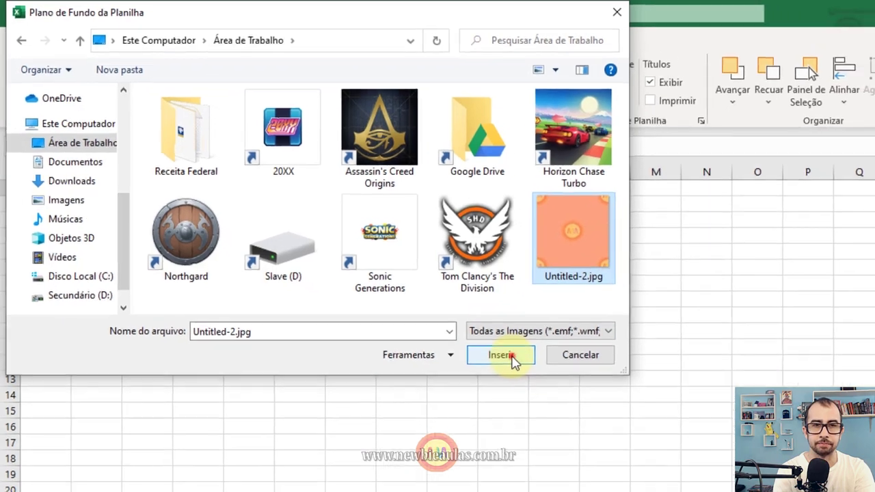
{"action": "left_click", "coordinate": [537, 380]}
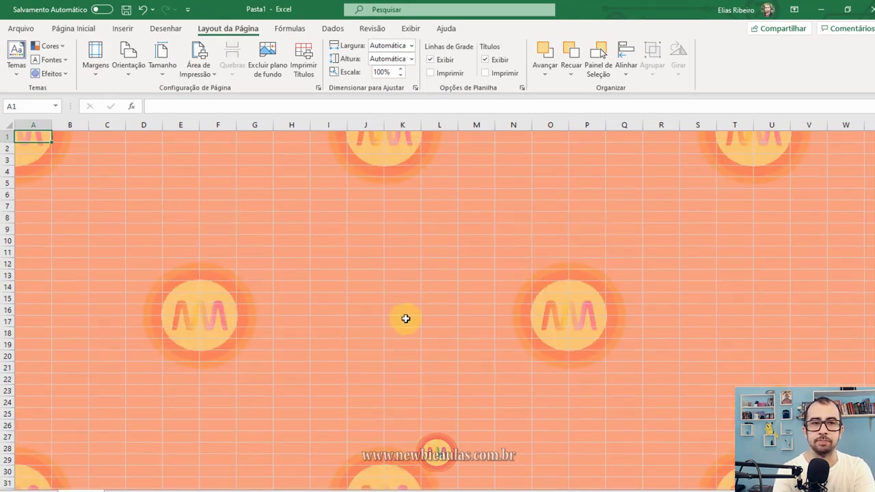
{"action": "scroll", "coordinate": [621, 427], "scroll_direction": "down", "scroll_amount": 3}
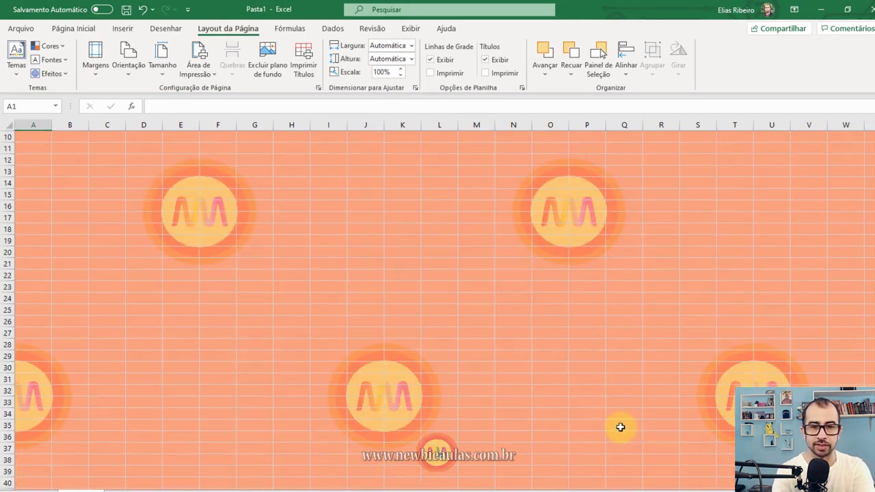
{"action": "scroll", "coordinate": [609, 407], "scroll_direction": "up", "scroll_amount": 3}
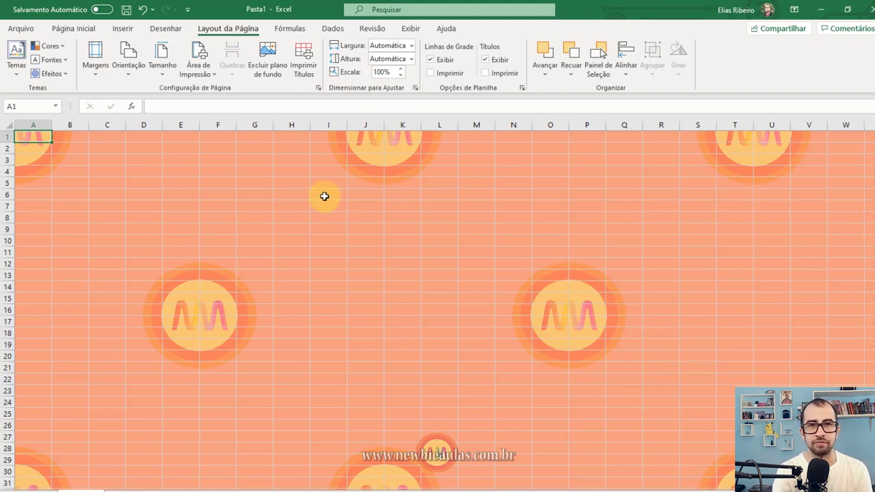
{"action": "left_click", "coordinate": [81, 190]}
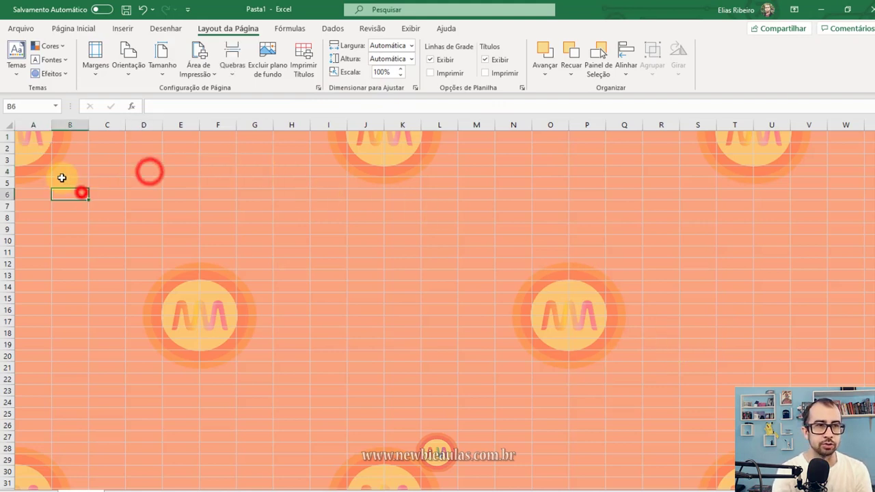
{"action": "left_click", "coordinate": [41, 147]}
{"action": "mouse_move", "coordinate": [36, 139]}
{"action": "left_mouse_down"}
{"action": "mouse_move", "coordinate": [137, 215]}
{"action": "mouse_move", "coordinate": [273, 255]}
{"action": "left_mouse_up"}
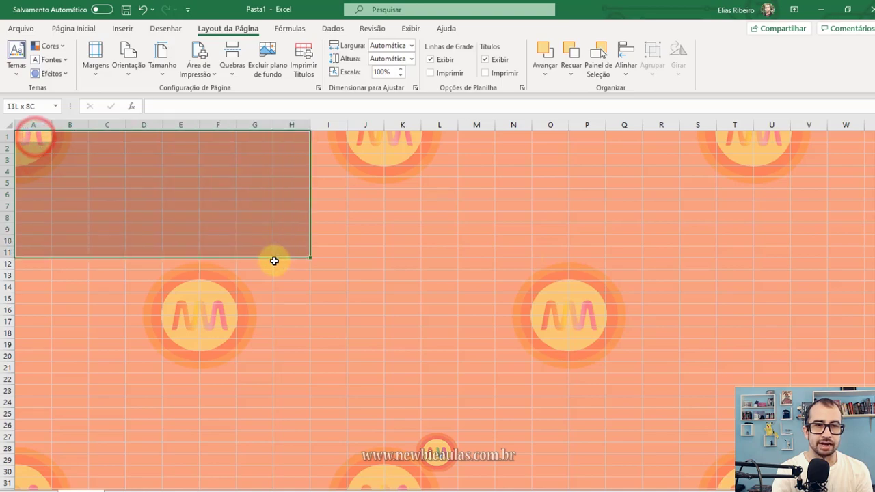
{"action": "left_click_drag", "start_coordinate": [328, 264], "coordinate": [329, 274]}
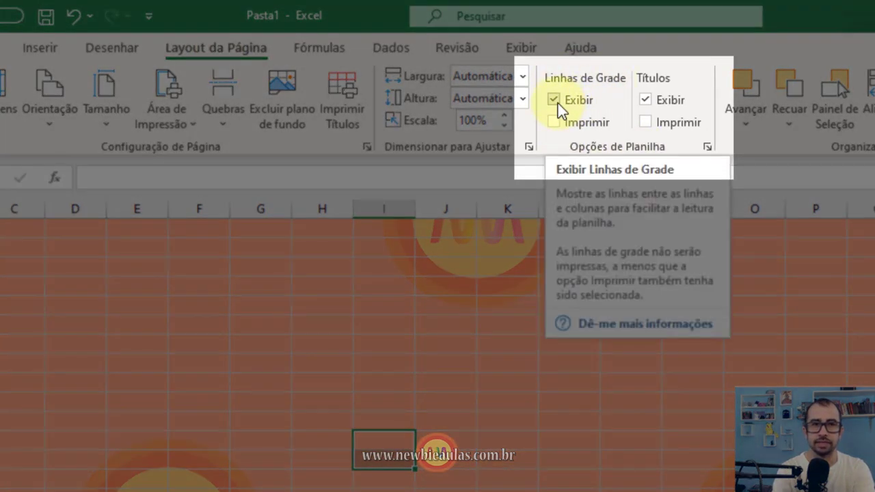
Hide the sheet gridlines and select the table range B4:I16
{"action": "left_click", "coordinate": [553, 100]}
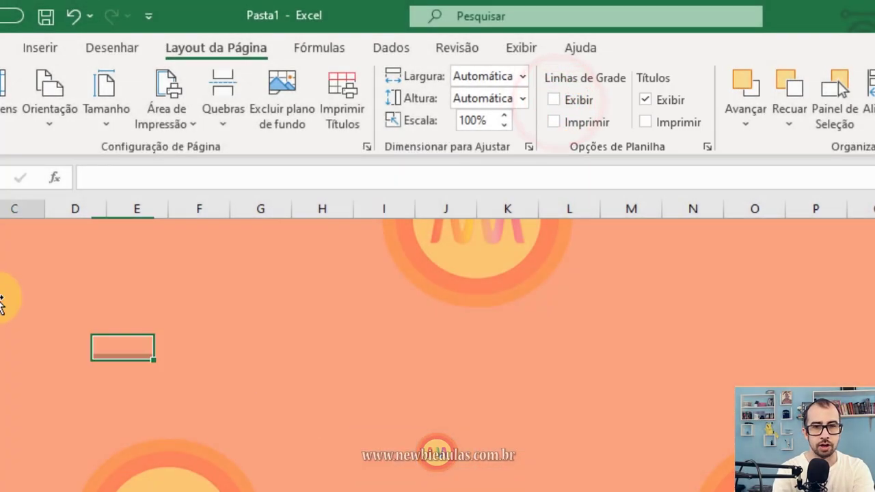
{"action": "left_click", "coordinate": [150, 257]}
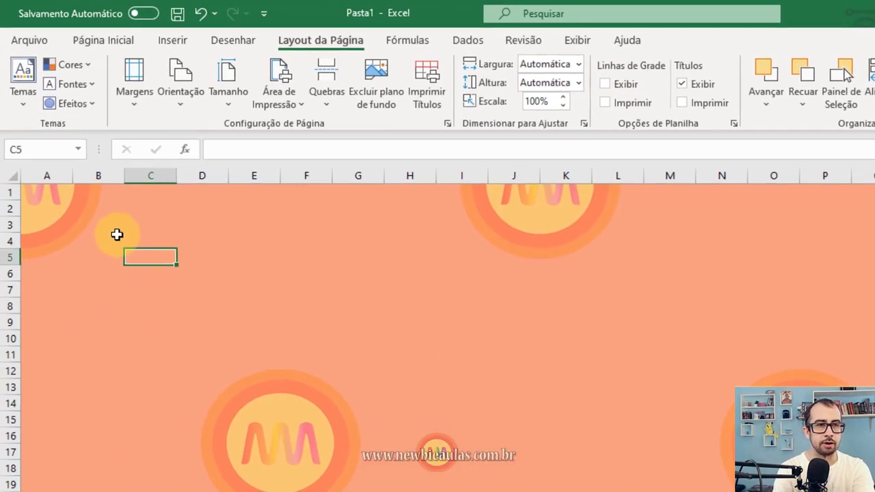
{"action": "left_click_drag", "start_coordinate": [116, 236], "coordinate": [470, 436]}
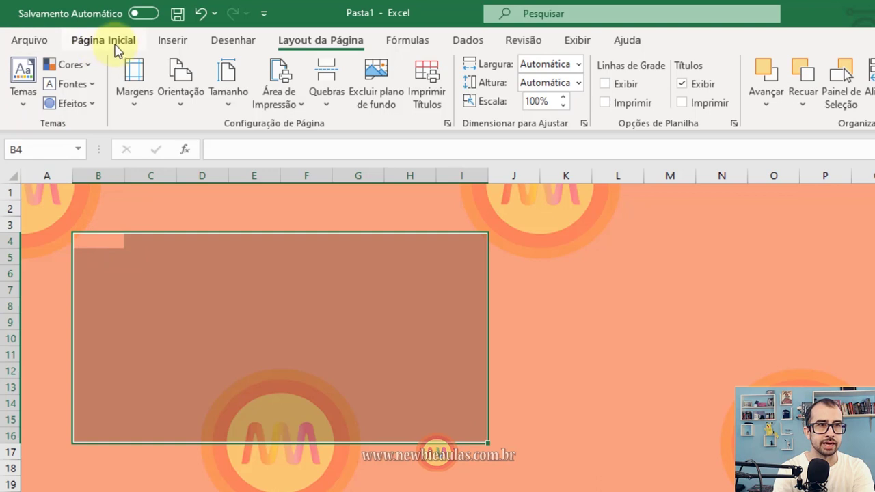
Give B4:I16 All Borders and select the header cells for yellow fill
{"action": "left_click", "coordinate": [112, 41]}
{"action": "left_click", "coordinate": [211, 97]}
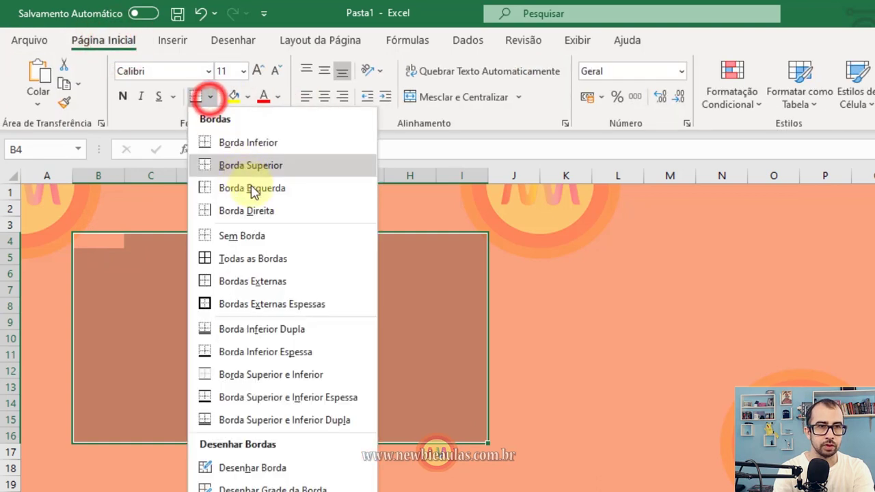
{"action": "left_click", "coordinate": [234, 322]}
{"action": "left_click", "coordinate": [246, 286]}
{"action": "left_click_drag", "start_coordinate": [86, 240], "coordinate": [367, 236]}
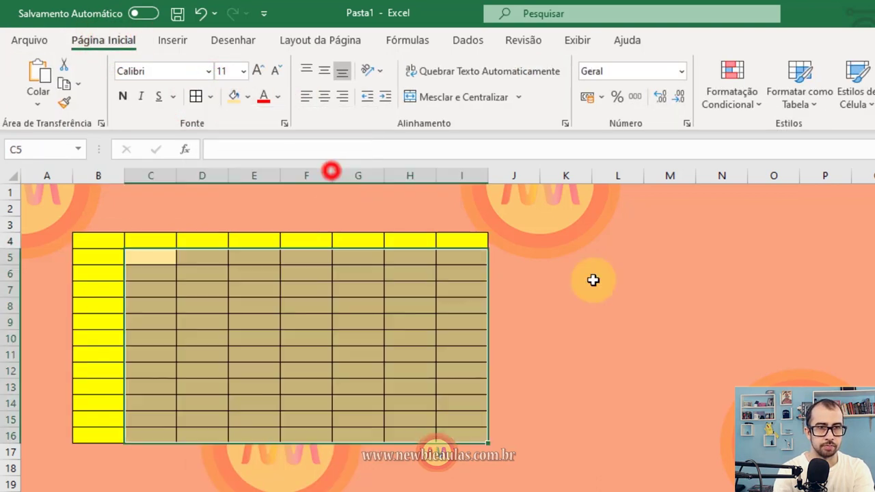
{"action": "left_click", "coordinate": [666, 289]}
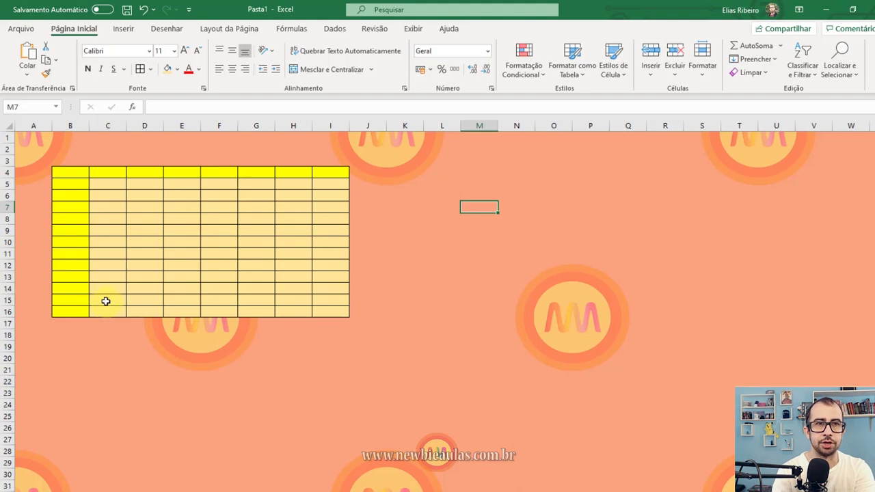
Hide the row and column headings, then select a few empty cells ending on O22
{"action": "left_click", "coordinate": [229, 28]}
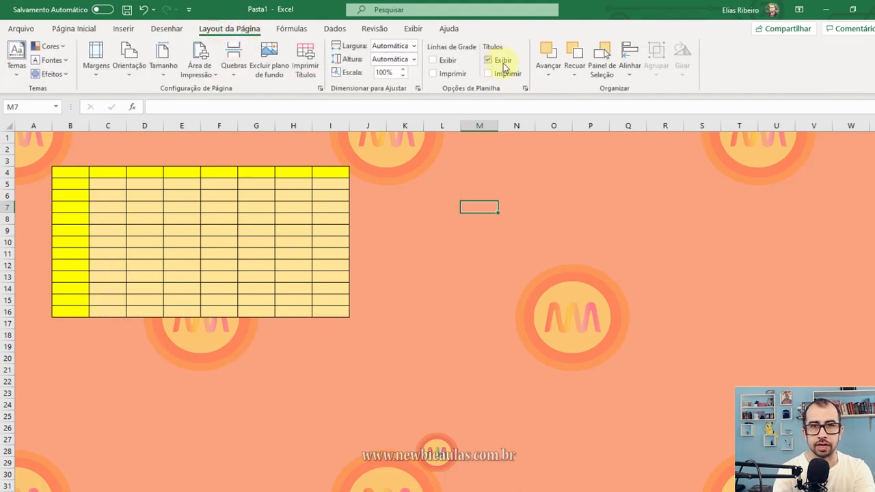
{"action": "left_click", "coordinate": [497, 63]}
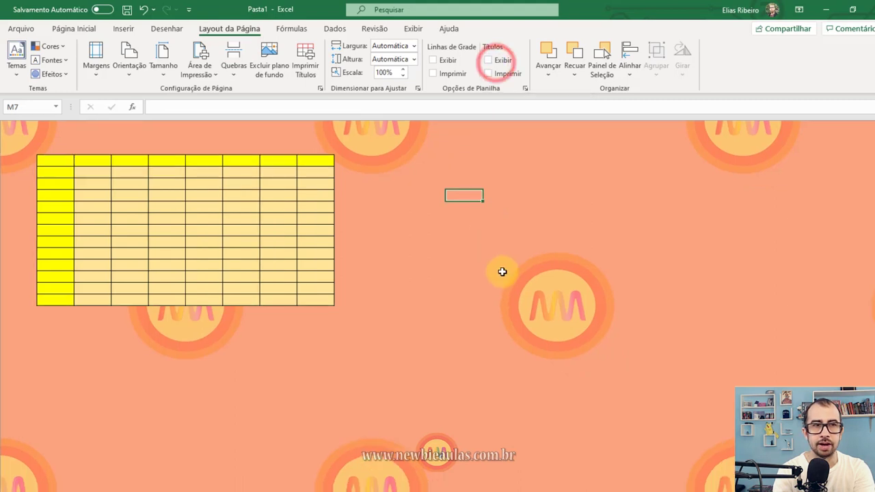
{"action": "left_click", "coordinate": [572, 275]}
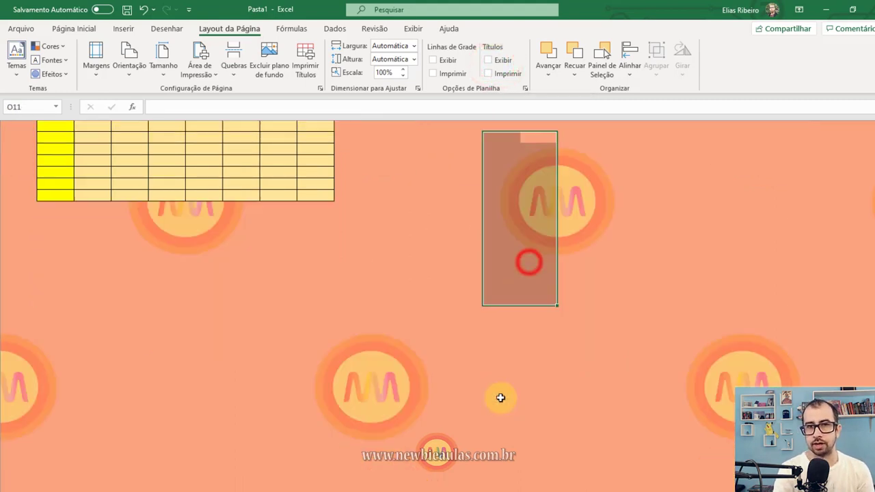
{"action": "left_click_drag", "start_coordinate": [527, 260], "coordinate": [493, 349]}
{"action": "left_click", "coordinate": [435, 206]}
{"action": "left_click_drag", "start_coordinate": [18, 132], "coordinate": [324, 367]}
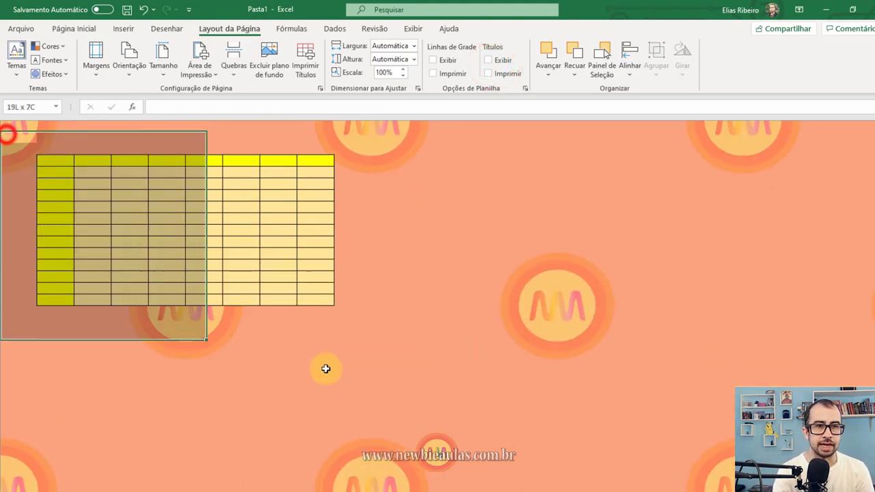
{"action": "left_click_drag", "start_coordinate": [438, 328], "coordinate": [519, 367]}
{"action": "left_click", "coordinate": [525, 369]}
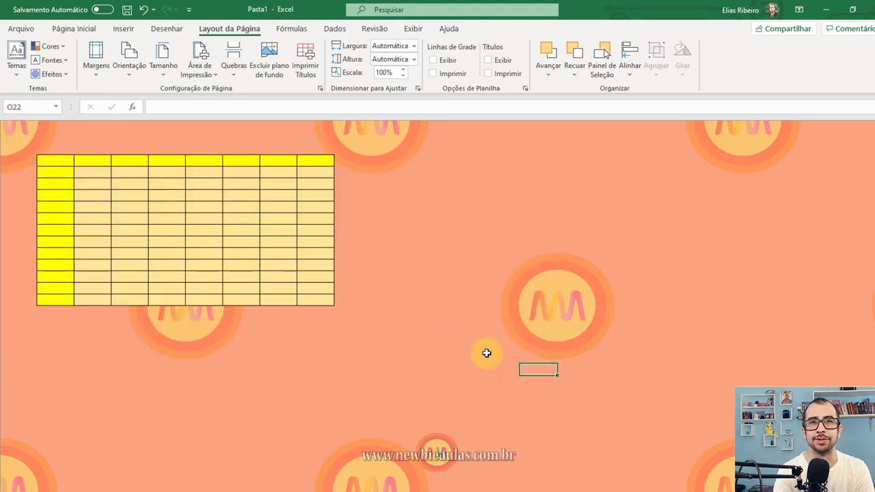